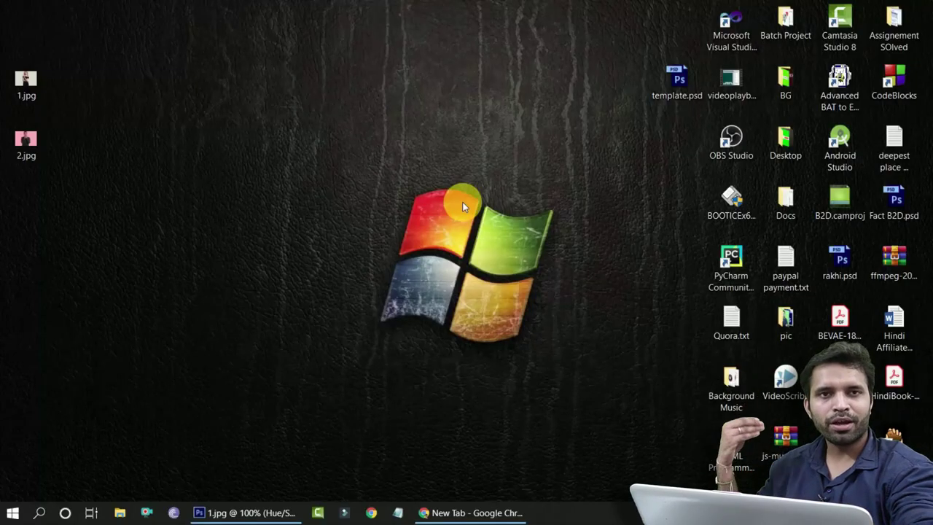
Minimise Photoshop to show the desktop with 1.jpg and 2.jpg.
{"action": "left_click", "coordinate": [273, 513]}
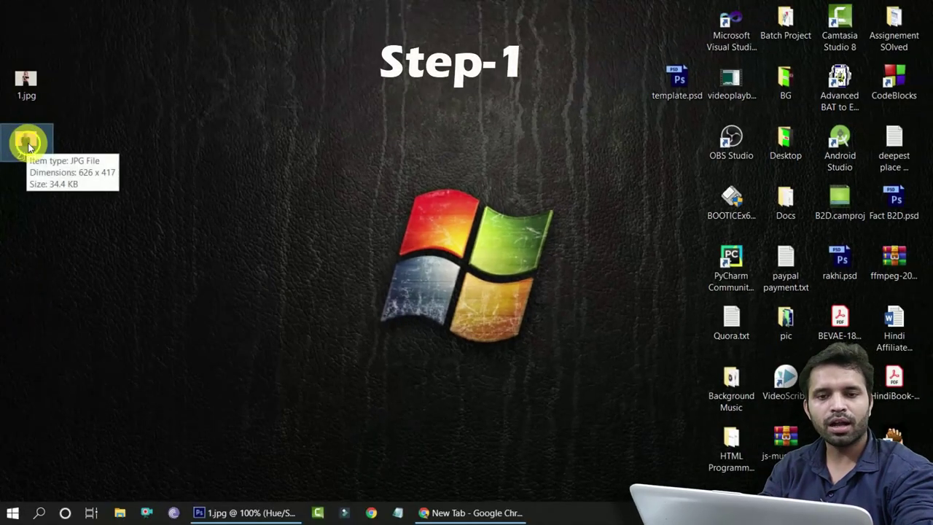
Drag 2.jpg into Photoshop, zoom to 200% and back to 100%, and compare it with 1.jpg.
{"action": "mouse_move", "coordinate": [22, 141]}
{"action": "left_mouse_down"}
{"action": "mouse_move", "coordinate": [222, 308]}
{"action": "mouse_move", "coordinate": [774, 362]}
{"action": "mouse_move", "coordinate": [822, 343]}
{"action": "left_mouse_up"}
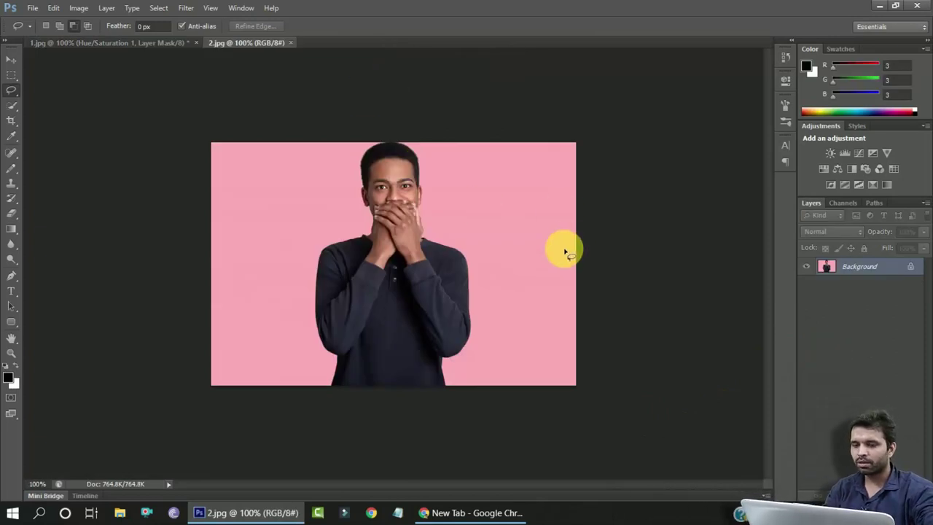
{"action": "key", "text": "ctrl+plus"}
{"action": "key", "text": "ctrl+minus"}
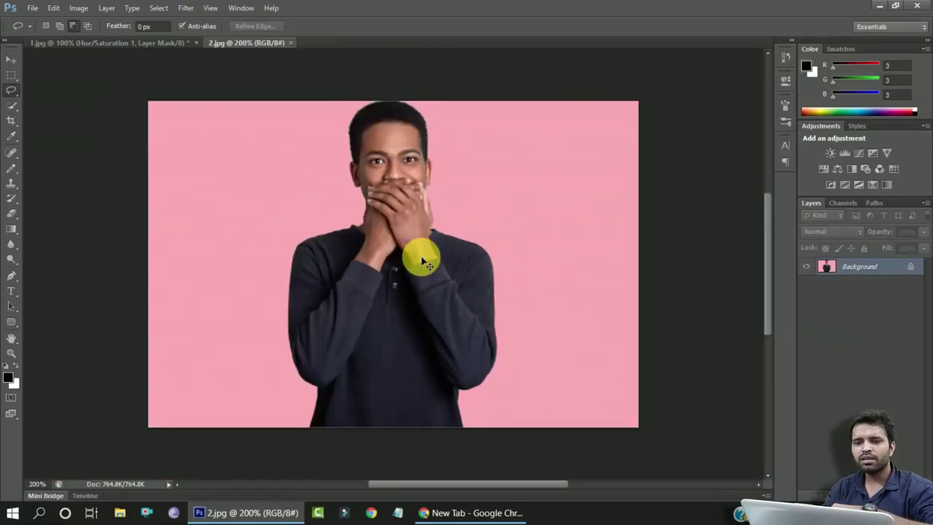
{"action": "left_click", "coordinate": [104, 44]}
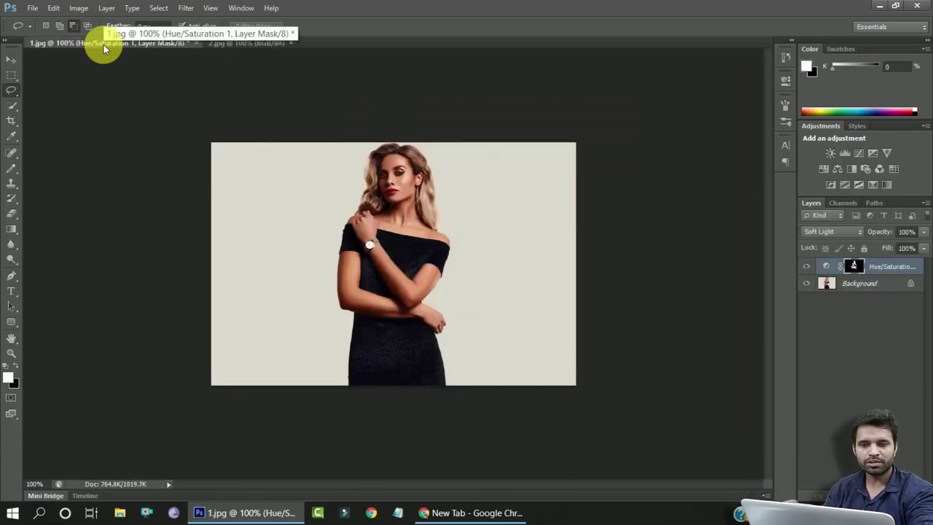
{"action": "left_click", "coordinate": [252, 43]}
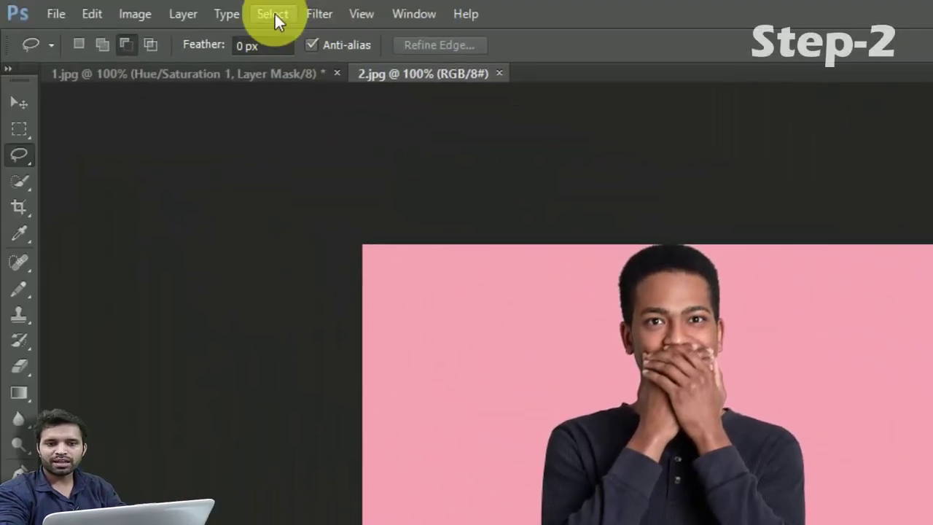
Select the man's skin with Color Range set to Skin Tones, Detect Faces on, and Fuzziness 11.
{"action": "left_click", "coordinate": [273, 14]}
{"action": "left_click", "coordinate": [330, 231]}
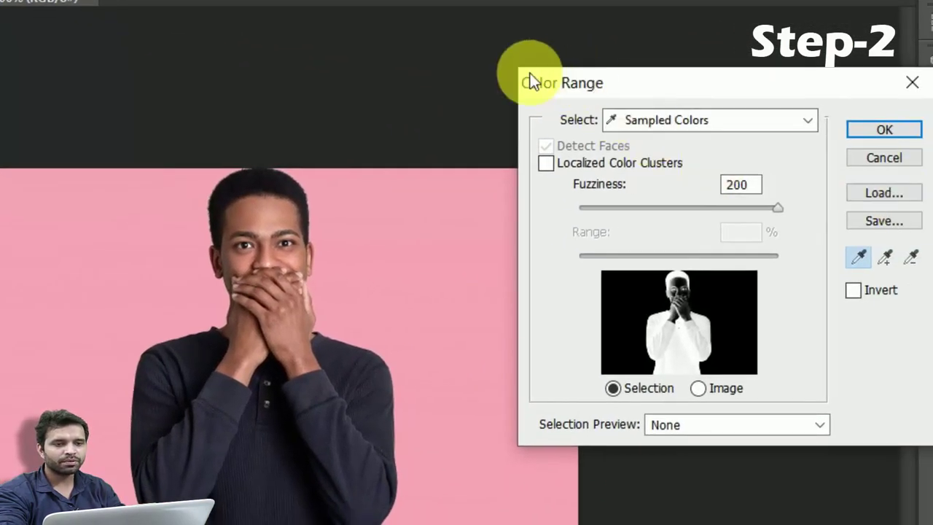
{"action": "left_click_drag", "start_coordinate": [530, 73], "coordinate": [480, 57]}
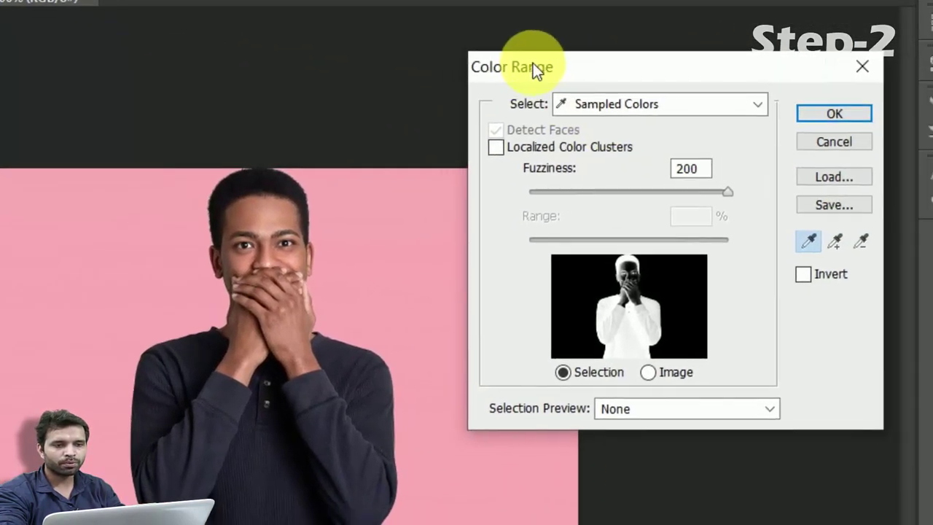
{"action": "left_click", "coordinate": [640, 106]}
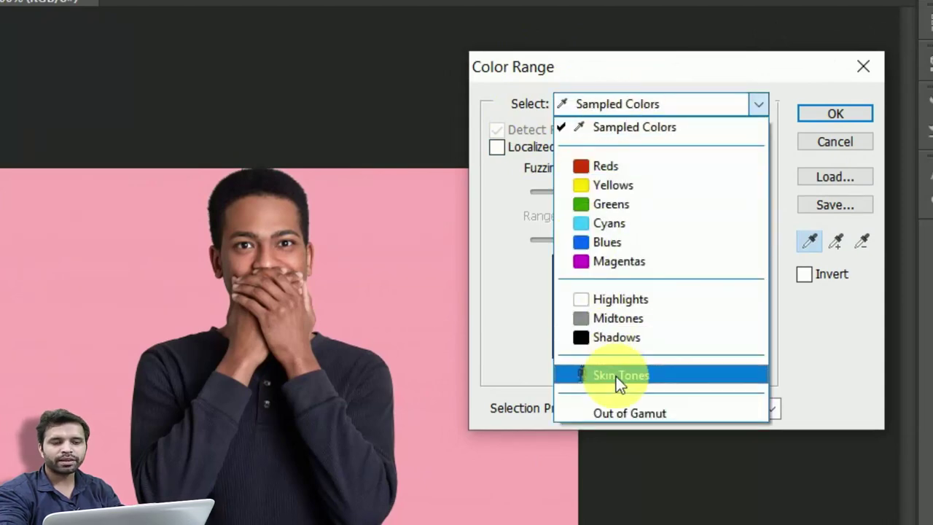
{"action": "left_click", "coordinate": [616, 376]}
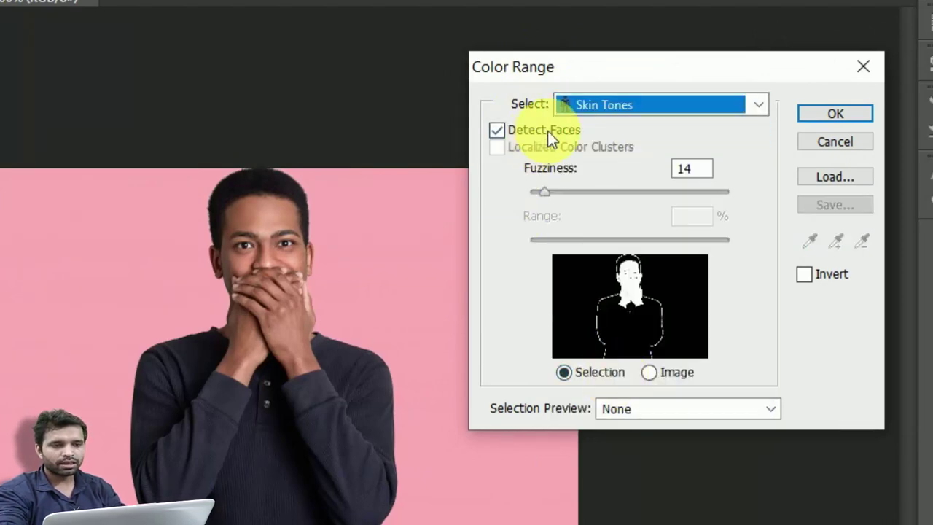
{"action": "left_click", "coordinate": [506, 133]}
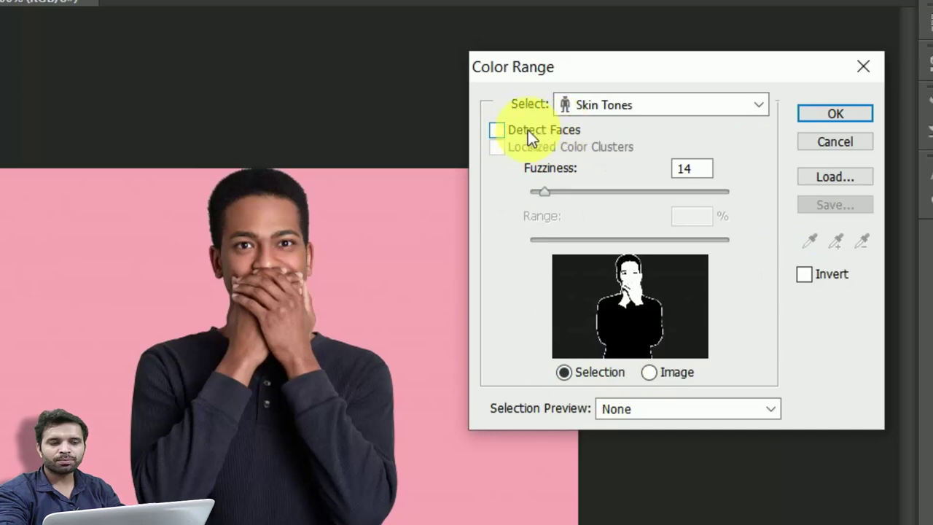
{"action": "left_click", "coordinate": [518, 131]}
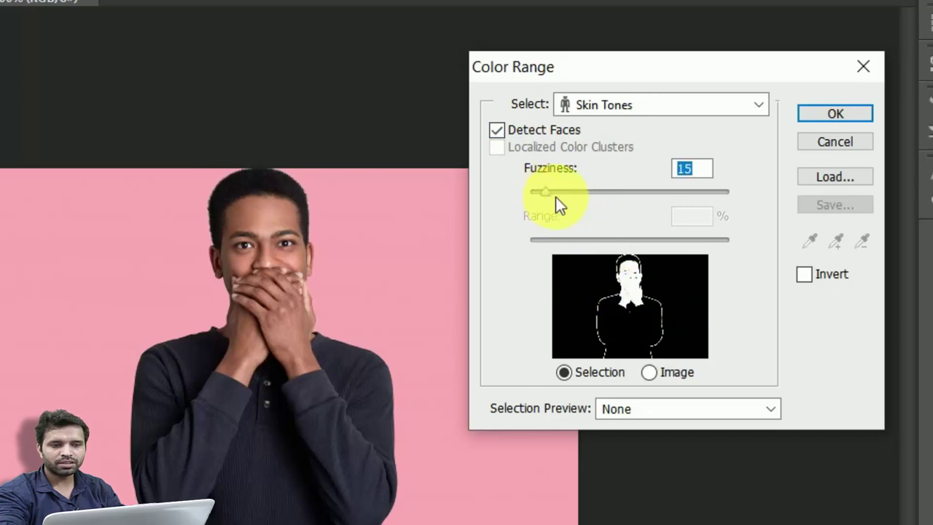
{"action": "left_click_drag", "start_coordinate": [555, 197], "coordinate": [541, 195]}
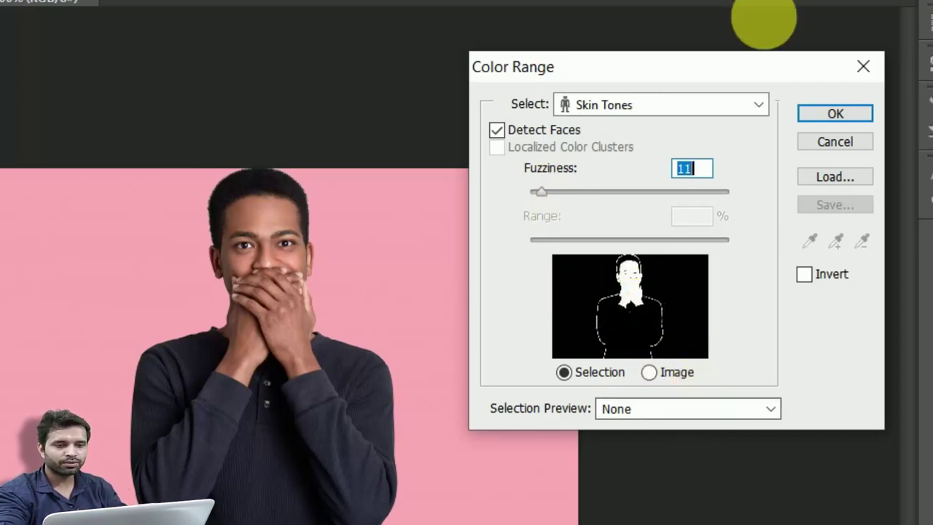
{"action": "left_click", "coordinate": [835, 114]}
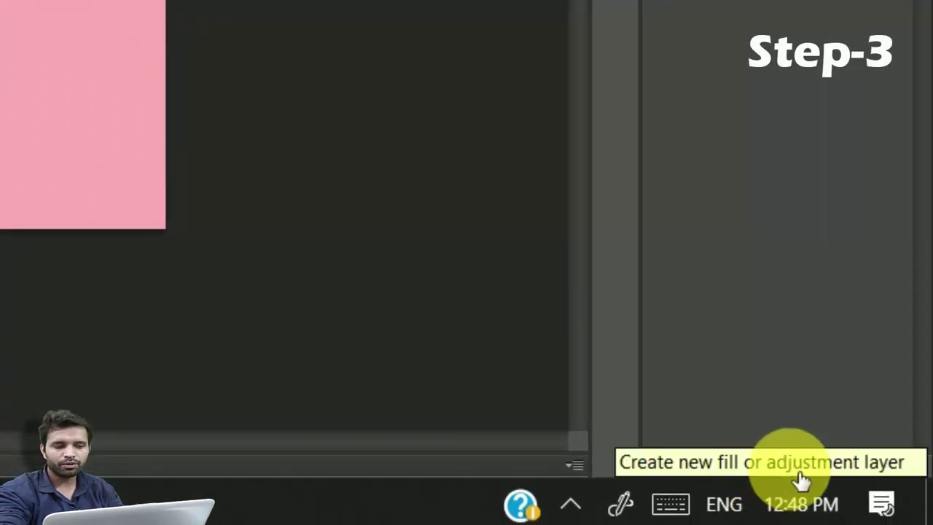
Add a Hue/Saturation adjustment layer in Soft Light mode with Lightness +98.
{"action": "left_click", "coordinate": [801, 475]}
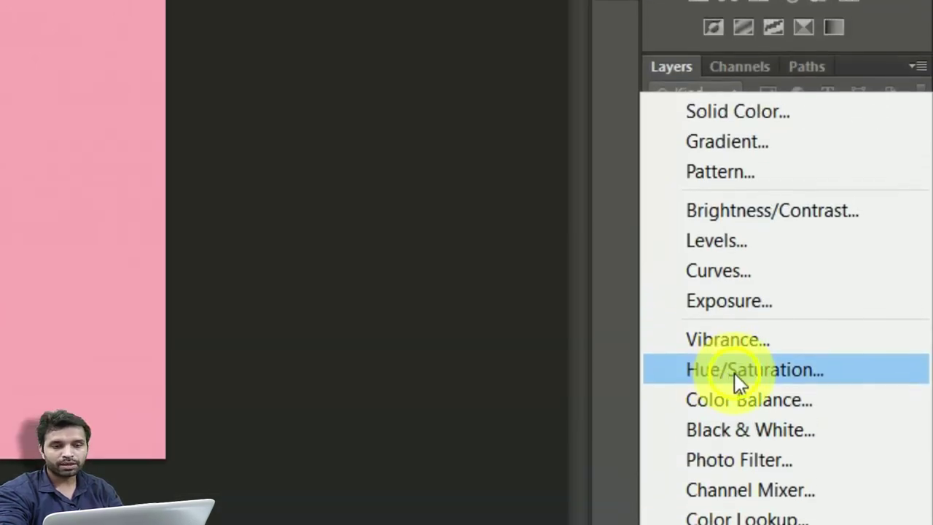
{"action": "left_click", "coordinate": [735, 373]}
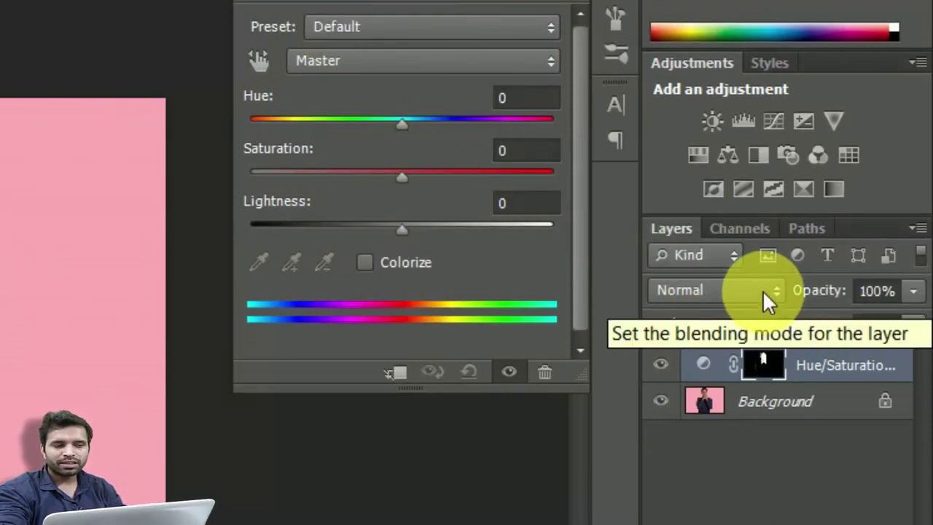
{"action": "left_click", "coordinate": [771, 290]}
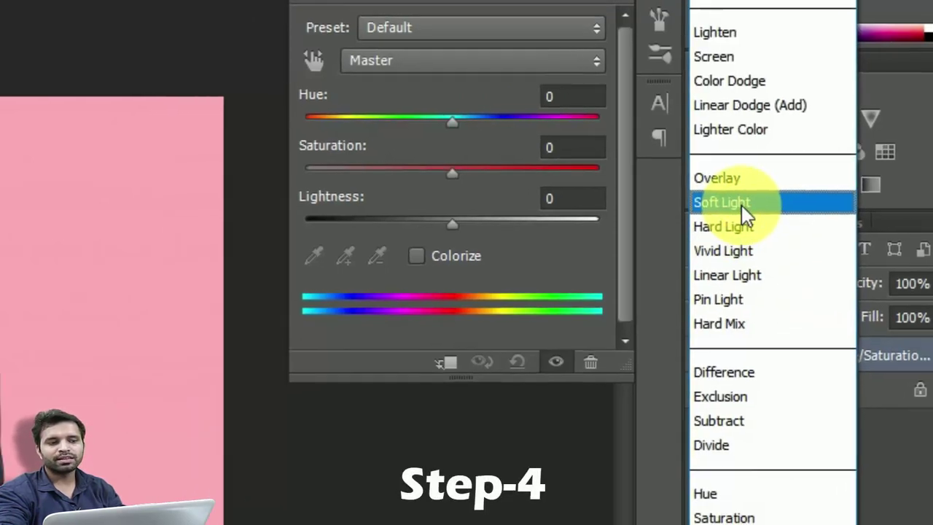
{"action": "left_click", "coordinate": [701, 208]}
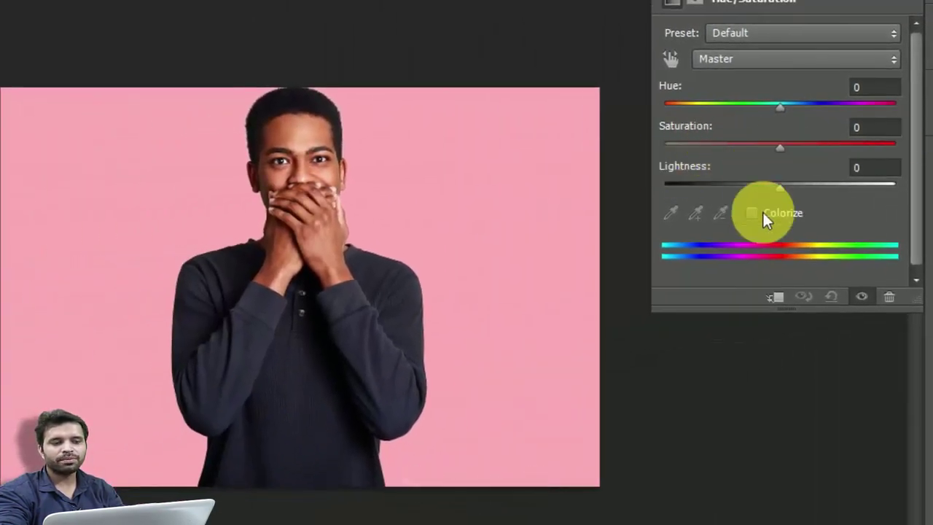
{"action": "mouse_move", "coordinate": [780, 188]}
{"action": "left_mouse_down"}
{"action": "mouse_move", "coordinate": [737, 197]}
{"action": "mouse_move", "coordinate": [668, 194]}
{"action": "mouse_move", "coordinate": [906, 202]}
{"action": "mouse_move", "coordinate": [800, 196]}
{"action": "mouse_move", "coordinate": [590, 222]}
{"action": "mouse_move", "coordinate": [892, 206]}
{"action": "left_mouse_up"}
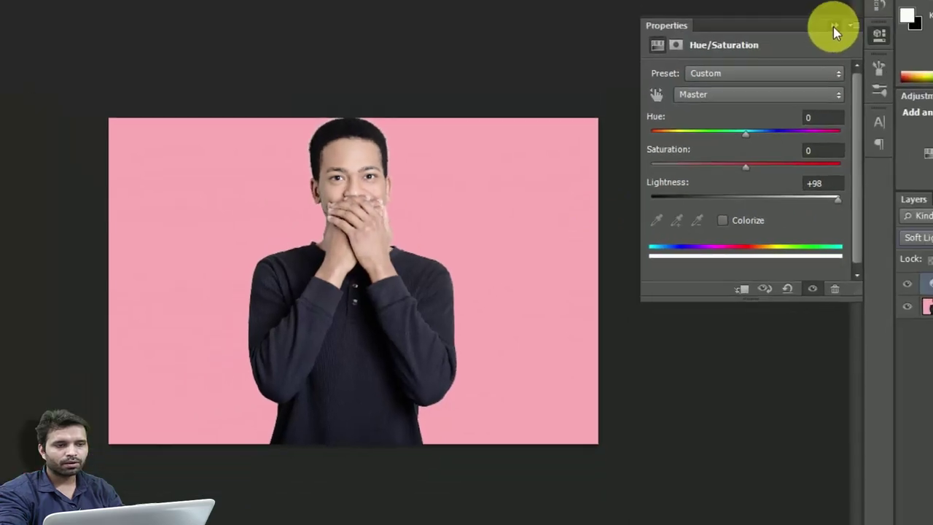
{"action": "left_click", "coordinate": [833, 26]}
Toggle the adjustment layer off and on to compare, then pick Desktop as the save location.
{"action": "left_click", "coordinate": [839, 278]}
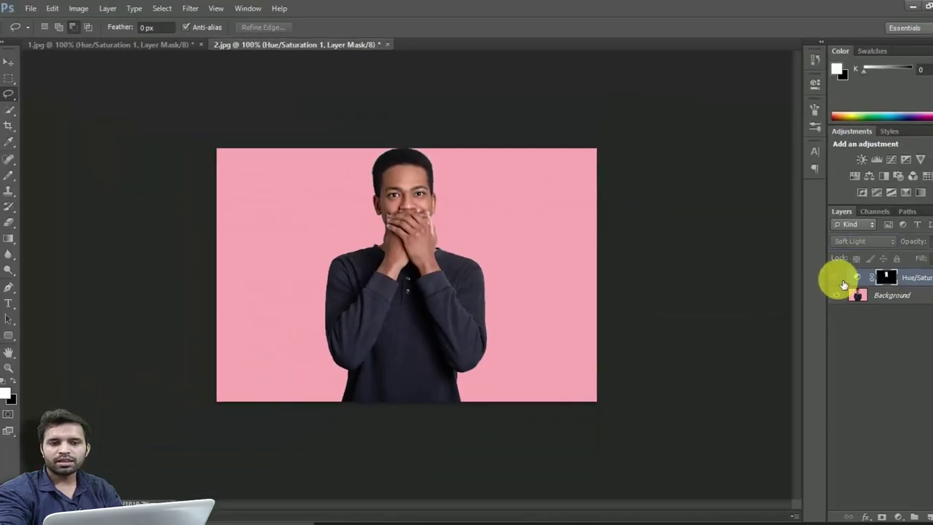
{"action": "left_click", "coordinate": [839, 279]}
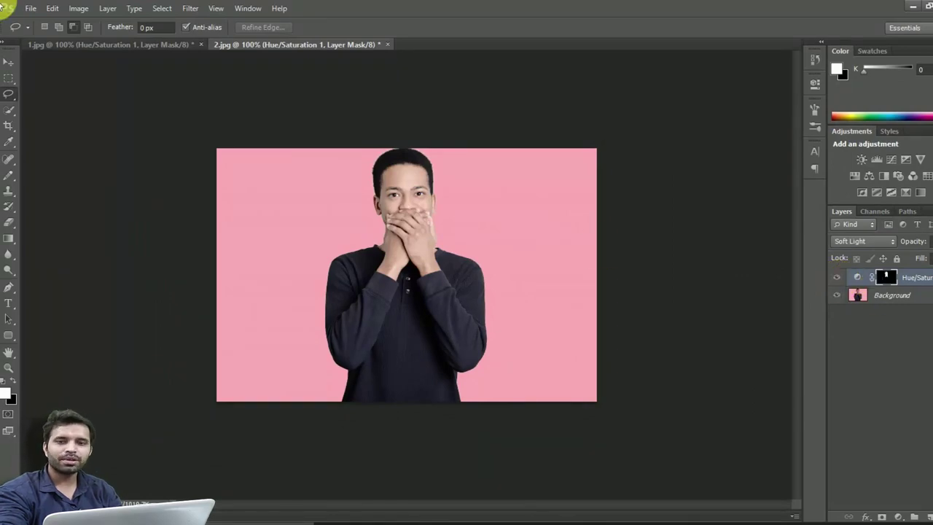
{"action": "left_click", "coordinate": [31, 8]}
{"action": "left_click", "coordinate": [104, 190]}
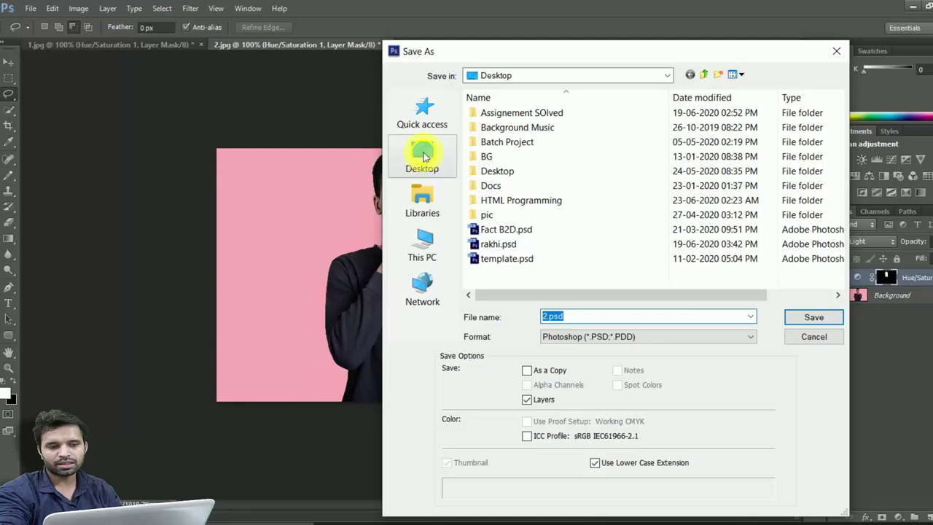
{"action": "left_click", "coordinate": [422, 153]}
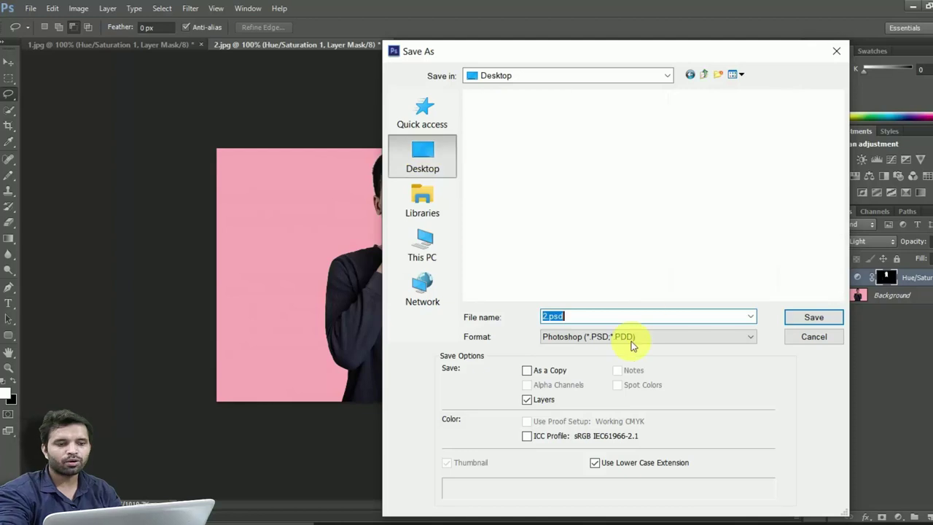
Save the image as JPEG named 2.jpg, accepting the default JPEG options.
{"action": "left_click", "coordinate": [619, 337]}
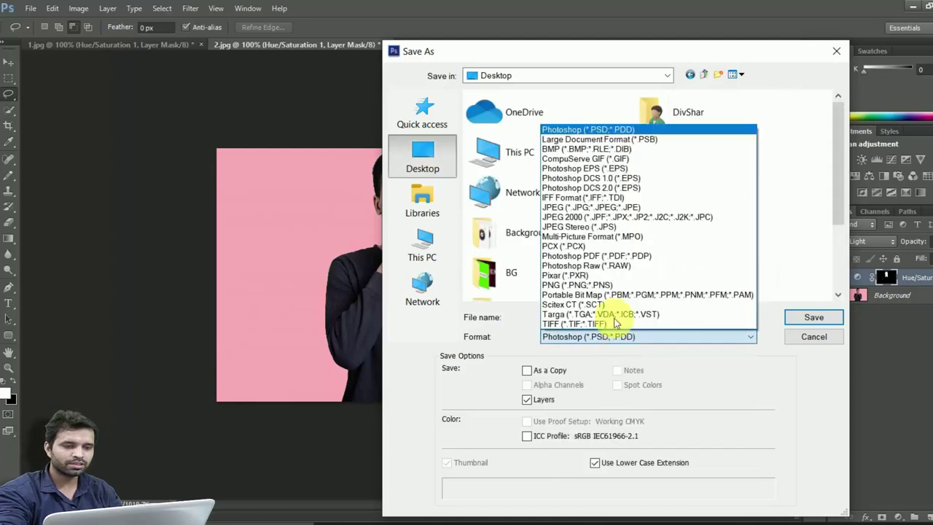
{"action": "left_click", "coordinate": [587, 211]}
{"action": "double_click", "coordinate": [590, 316]}
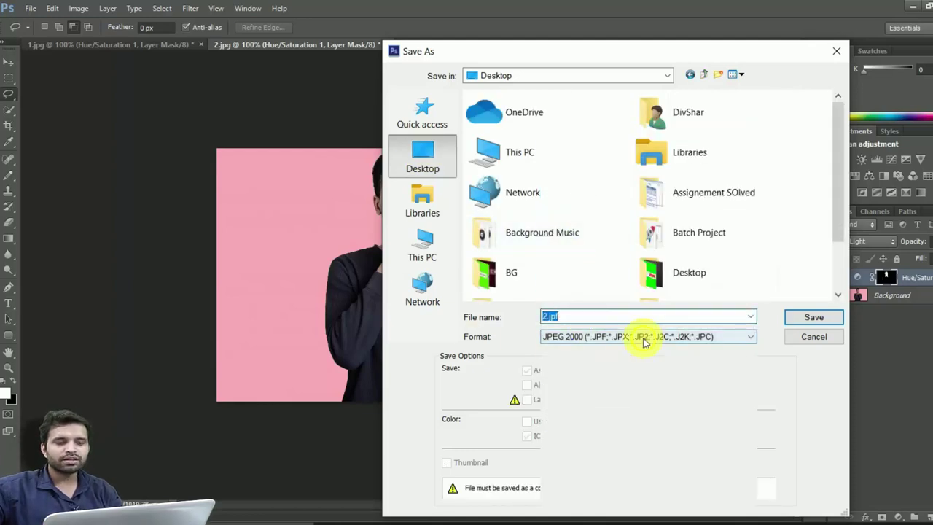
{"action": "left_click", "coordinate": [641, 336]}
{"action": "left_click", "coordinate": [596, 215]}
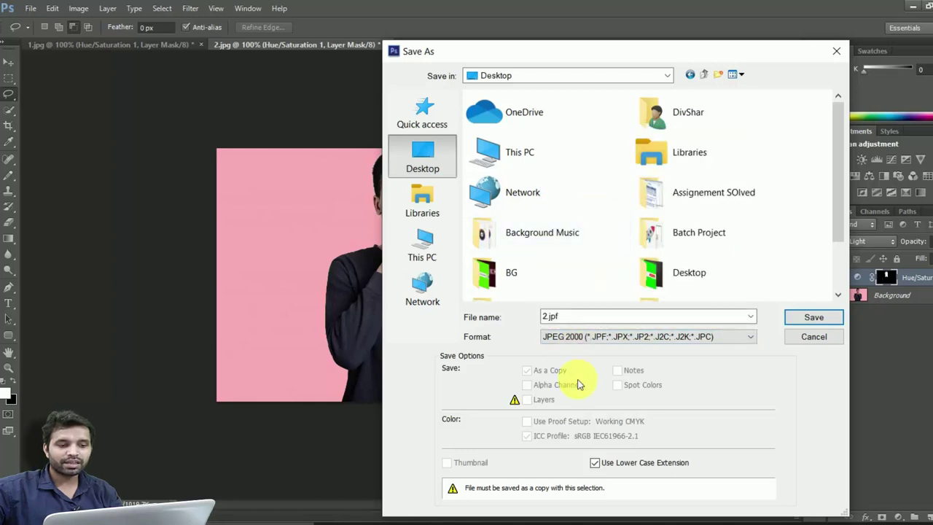
{"action": "left_click", "coordinate": [591, 336]}
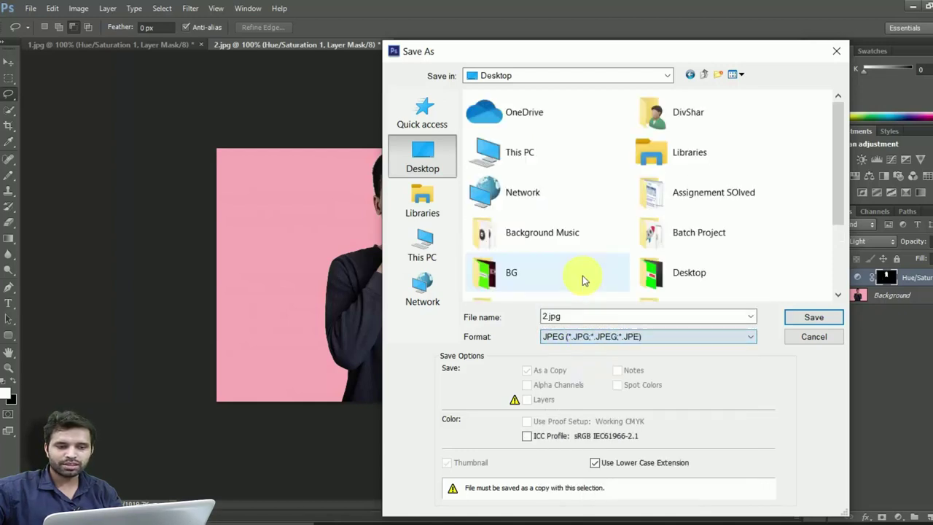
{"action": "left_click", "coordinate": [583, 210]}
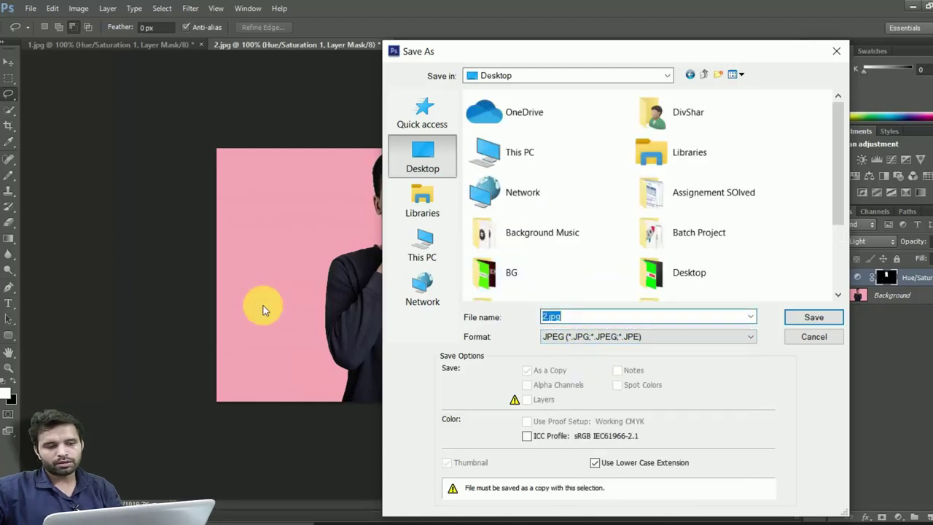
{"action": "left_click", "coordinate": [648, 317]}
{"action": "type", "text": "dark"}
{"action": "key", "text": "Return"}
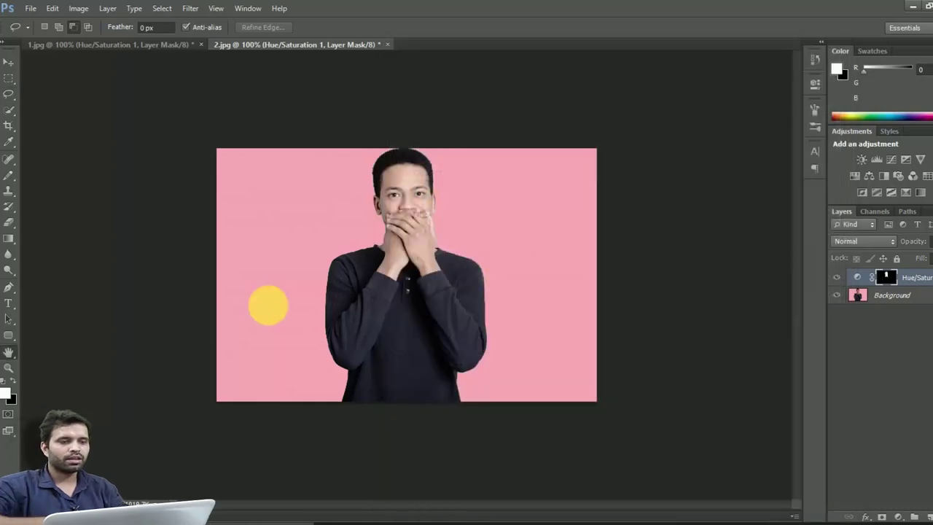
{"action": "key", "text": "Return"}
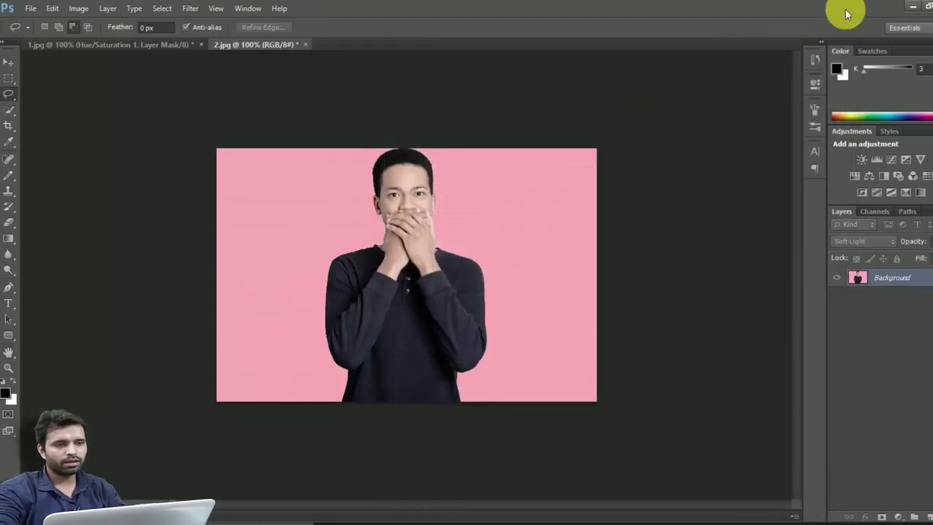
Place dark.jpg beside 2.jpg on the desktop and open the saved 2.jpg past the security warning.
{"action": "left_click", "coordinate": [912, 5]}
{"action": "left_click_drag", "start_coordinate": [7, 29], "coordinate": [126, 126]}
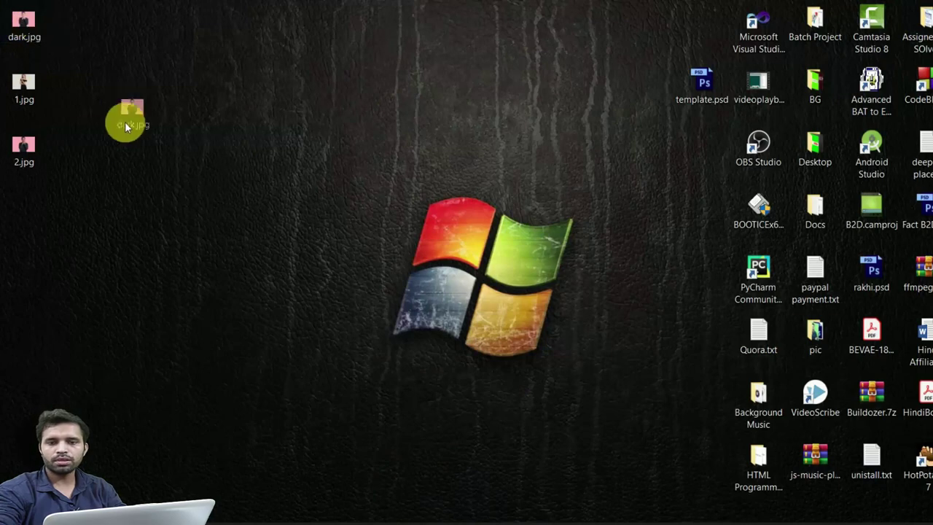
{"action": "double_click", "coordinate": [22, 151]}
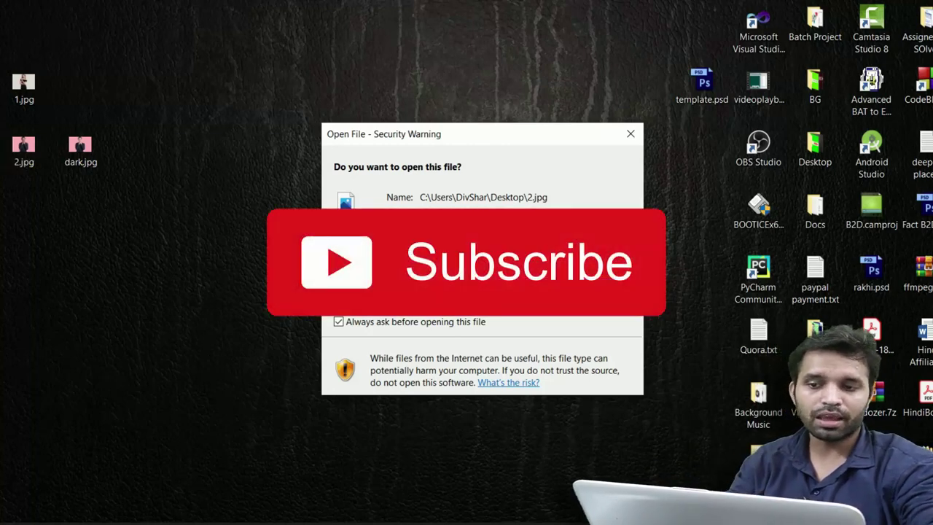
{"action": "left_click", "coordinate": [510, 299]}
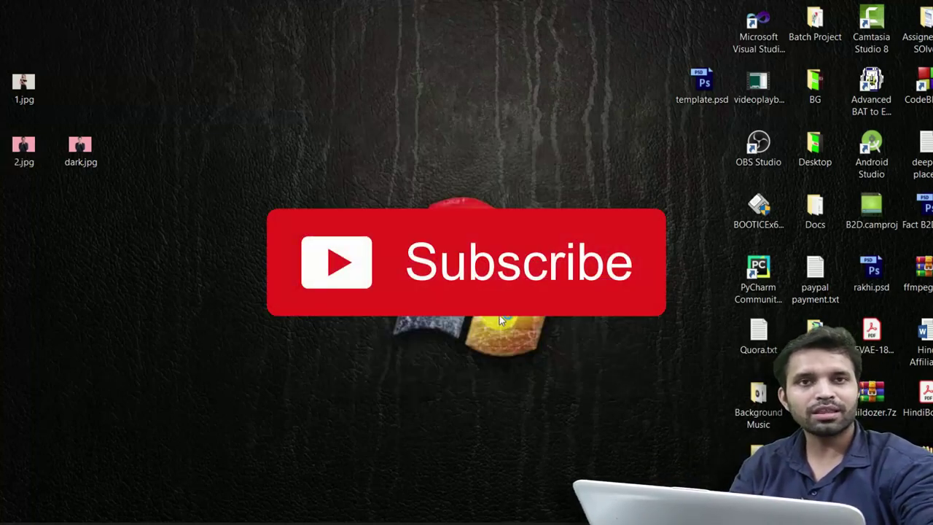